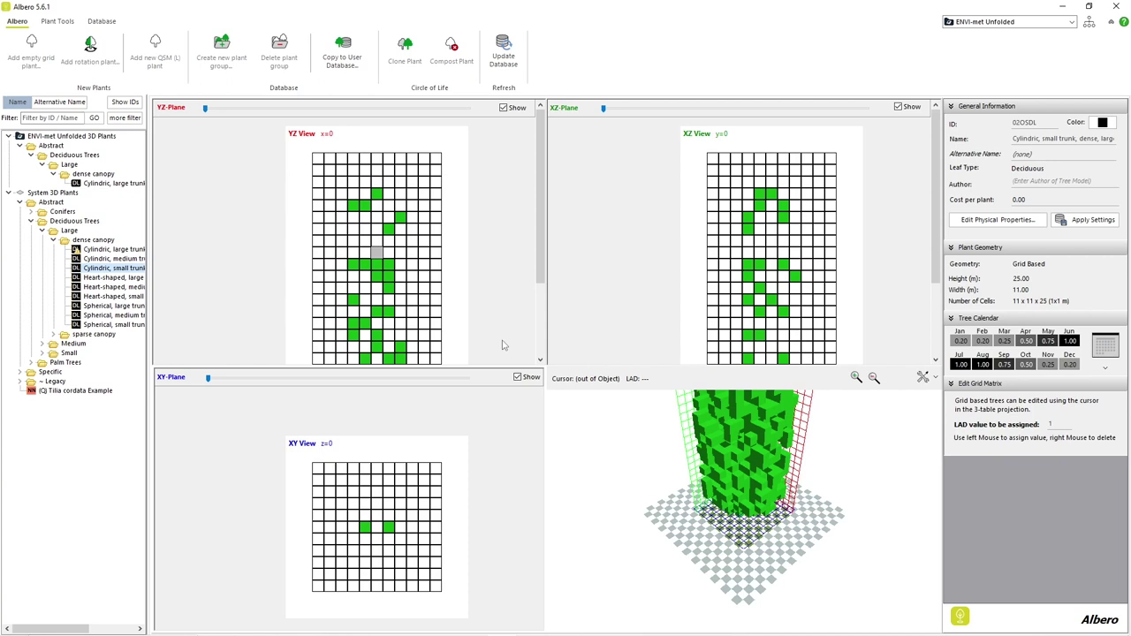
Step: Load the 'Cylindric, large trunk, dense' deciduous tree from ENVI-met Unfolded 3D Plants
click(130, 183)
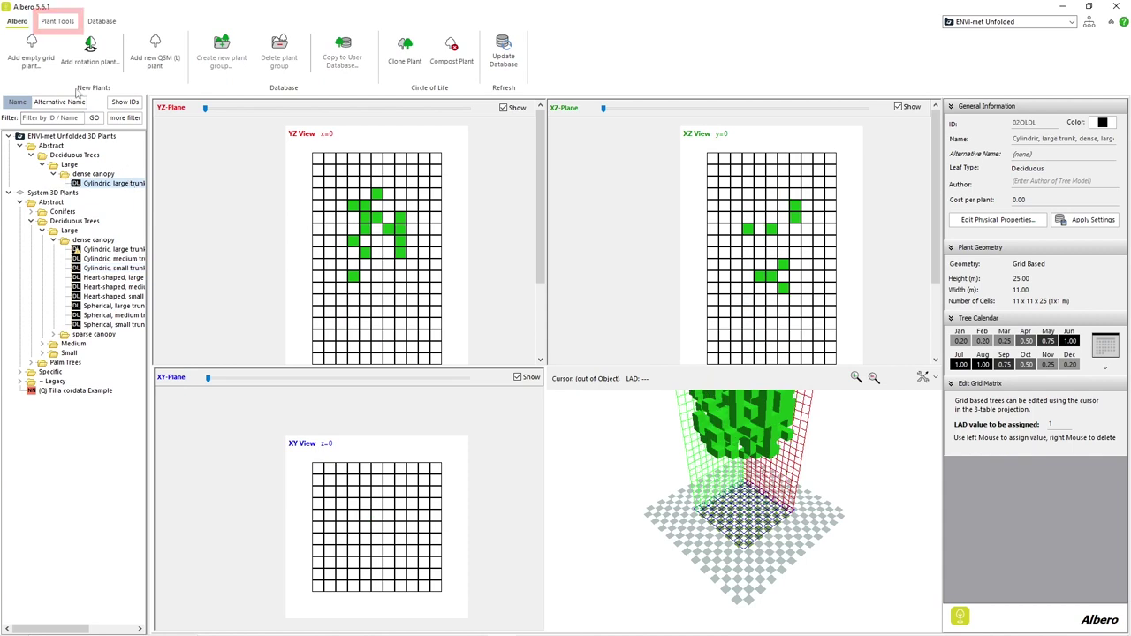
Step: In the resolution preview from Plant Tools, set horizontal and vertical resolution to 2
click(57, 21)
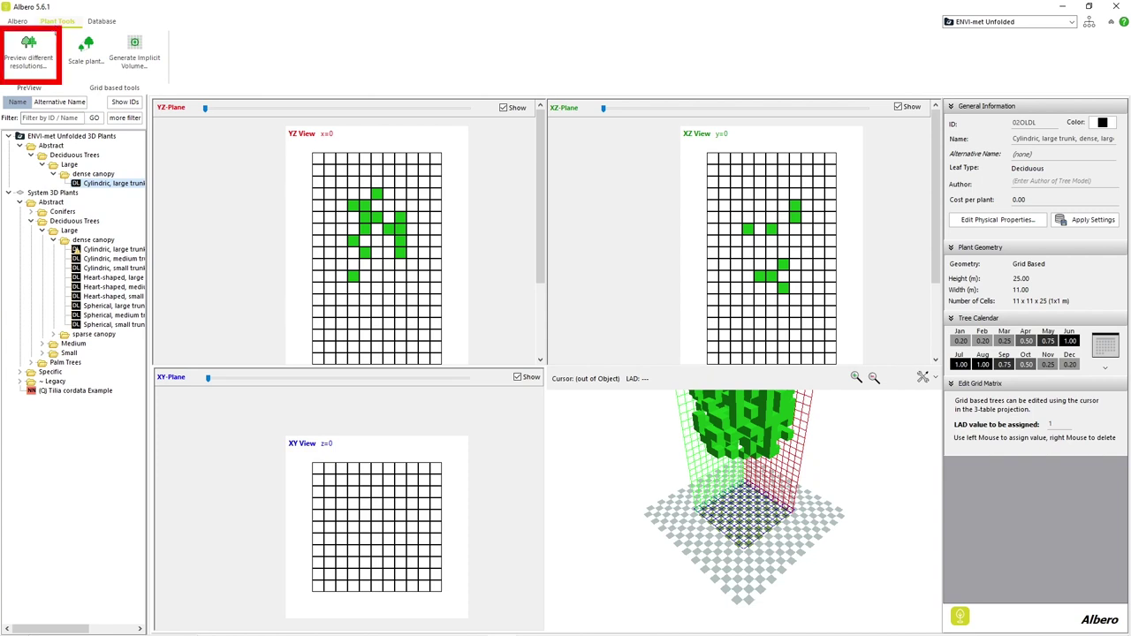
click(29, 51)
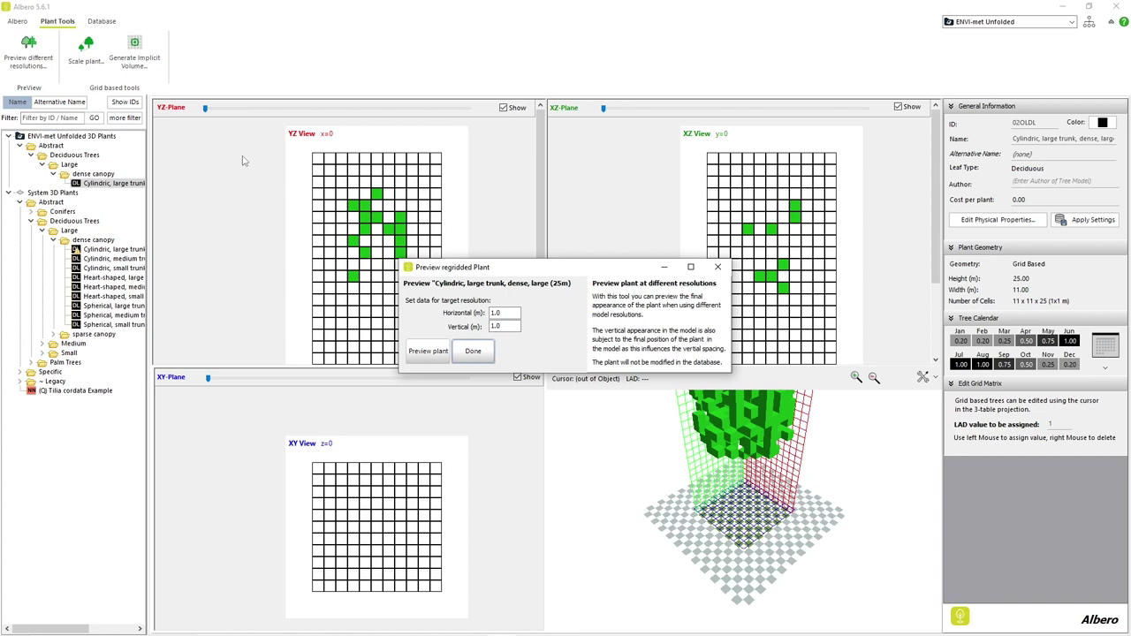
double_click(506, 314)
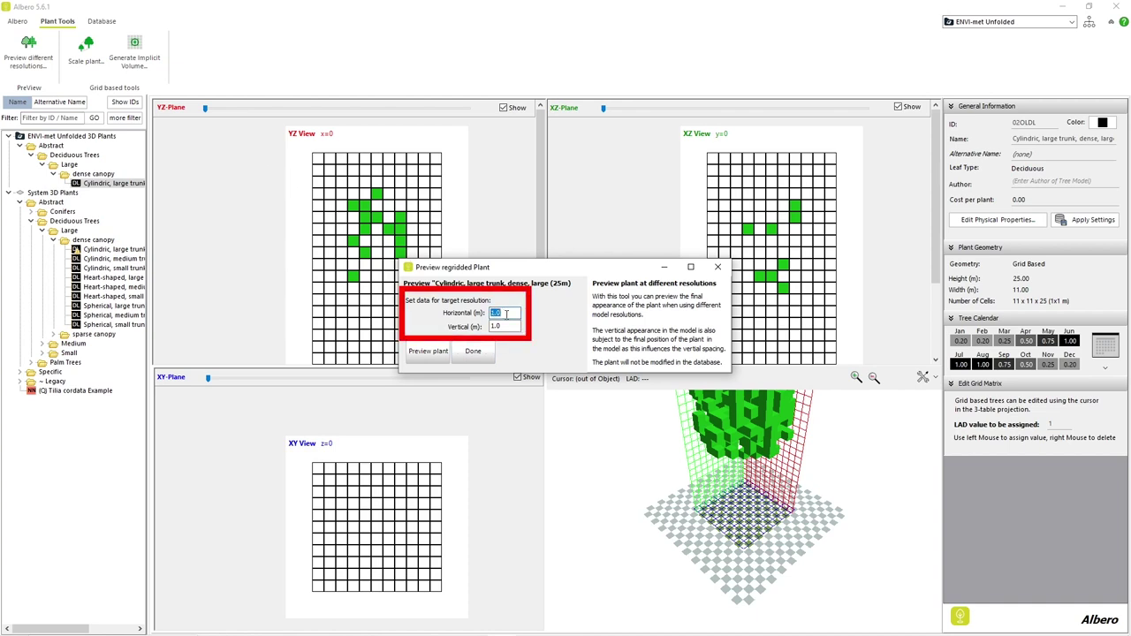
text(2)
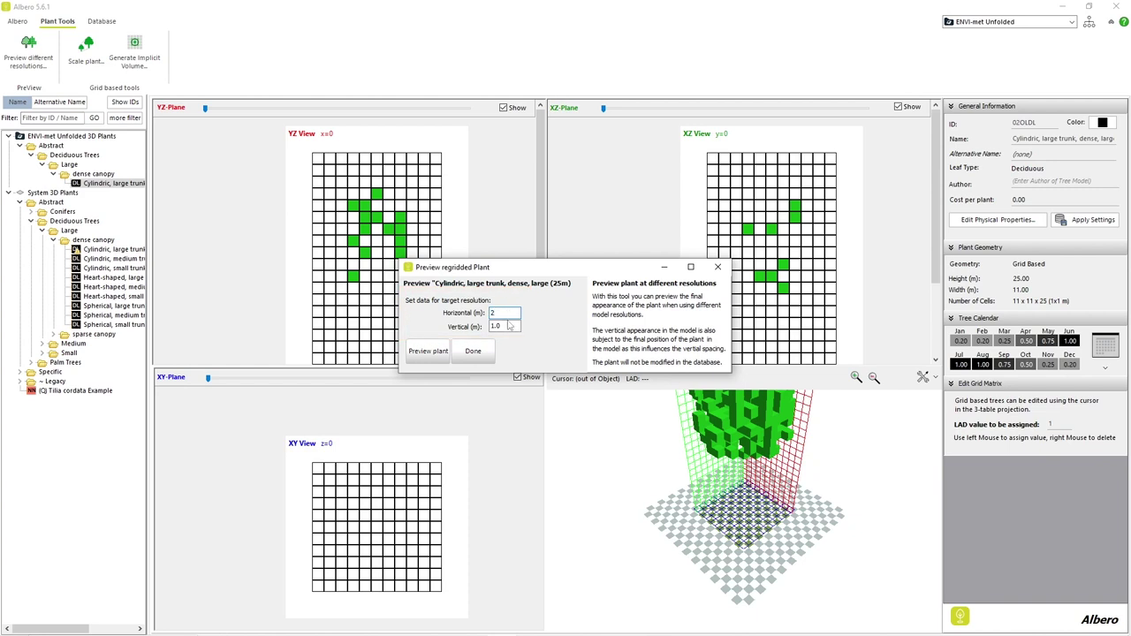
double_click(508, 326)
text(2)
Step: Preview the plant on the 2 m grid, zoom out, then close the preview
click(441, 353)
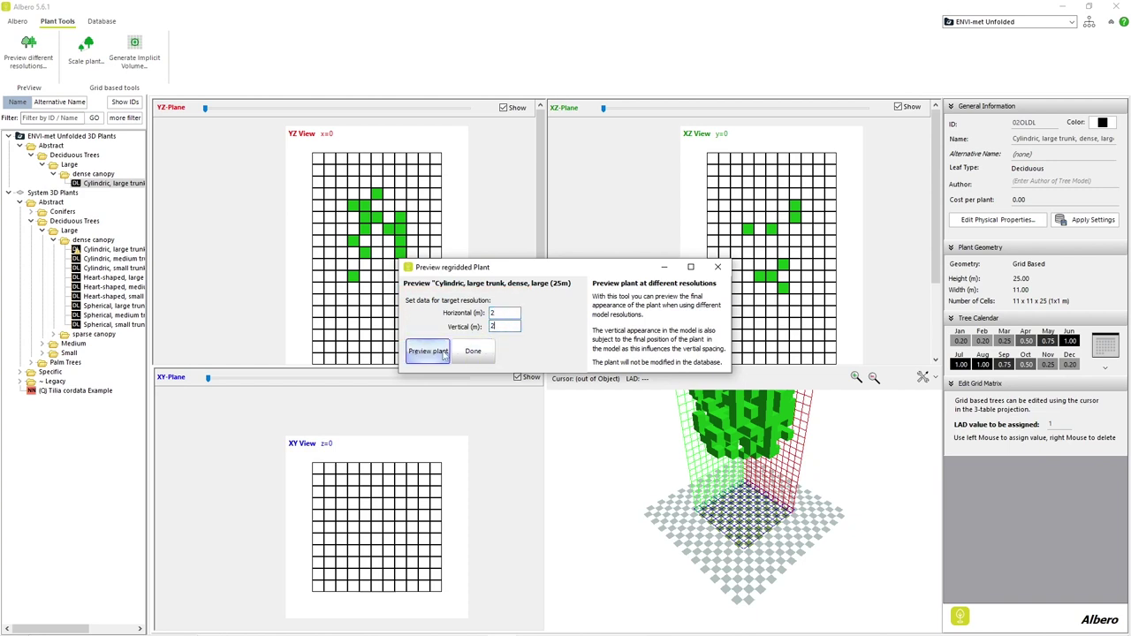
click(443, 354)
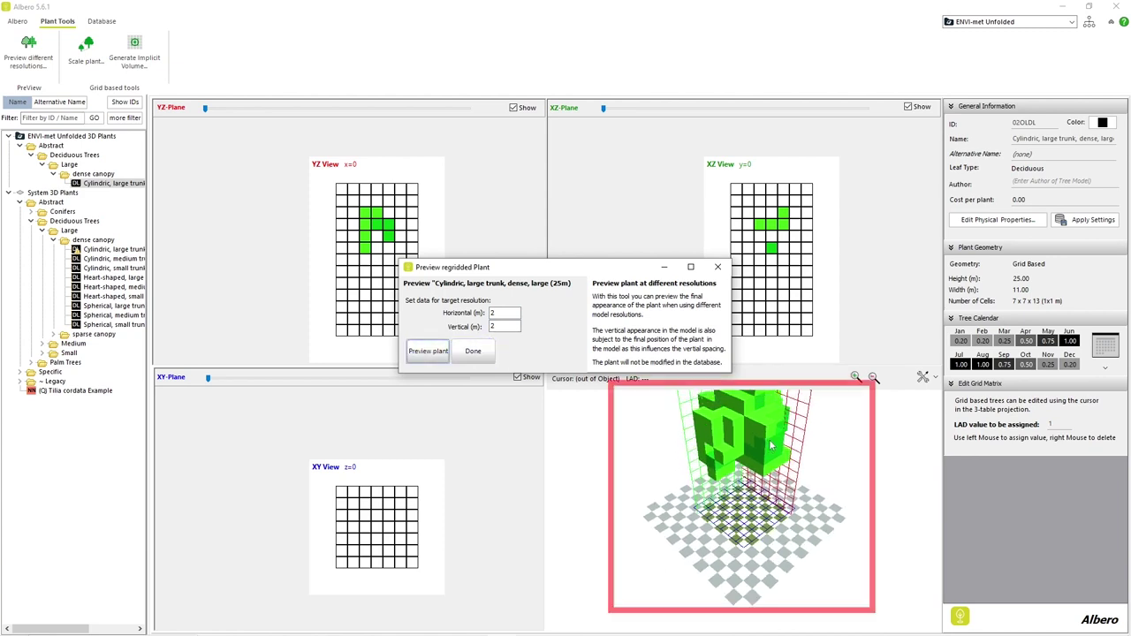
scroll(771, 447, down, 2)
scroll(771, 448, down, 1)
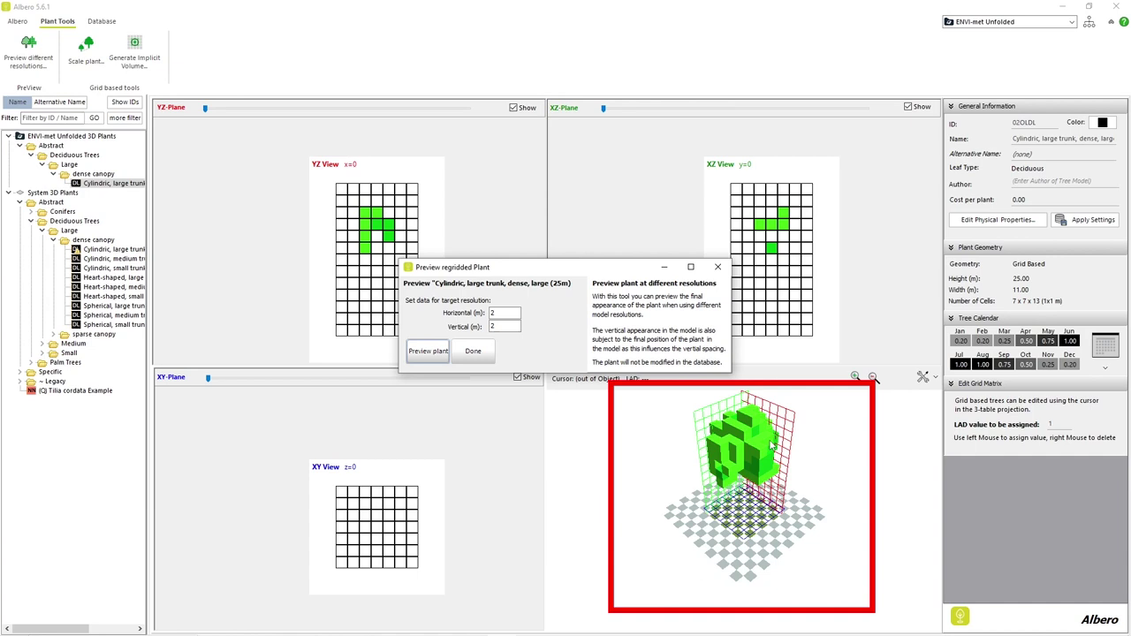
click(485, 362)
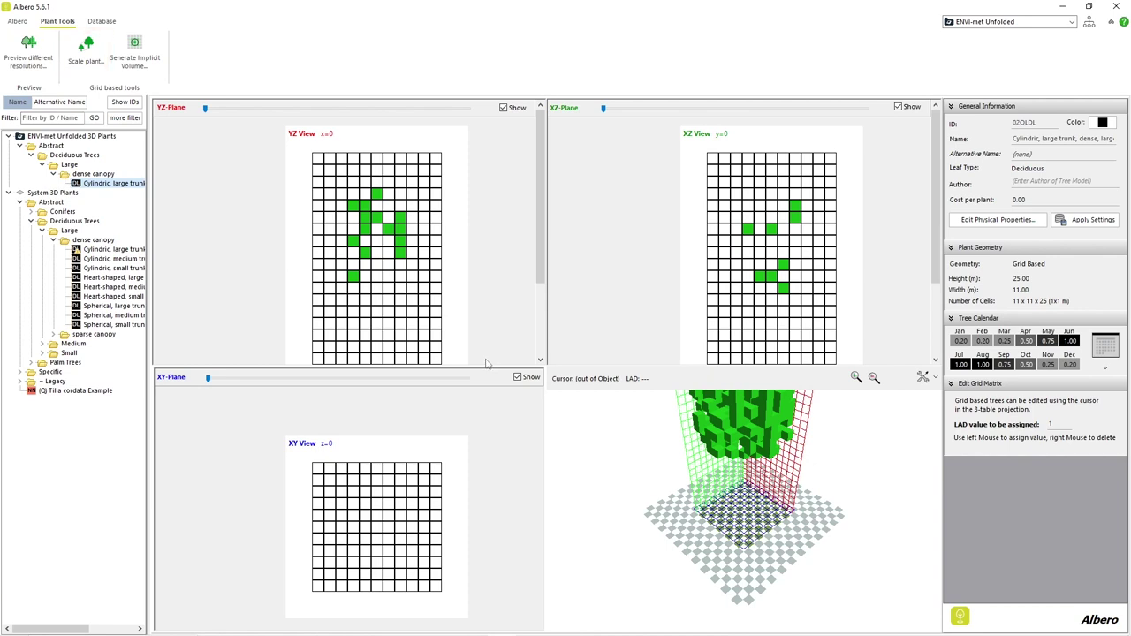
Step: In Resize plant, set new plant height to 15 m with crown ratio and root adjustments enabled
click(85, 53)
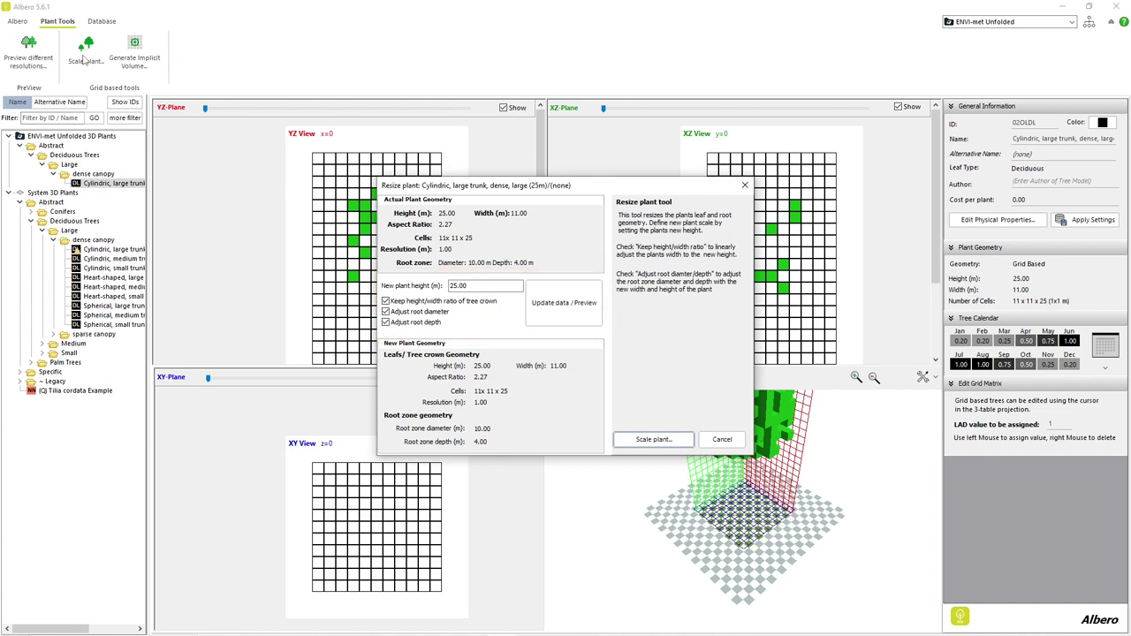
double_click(473, 283)
text(15)
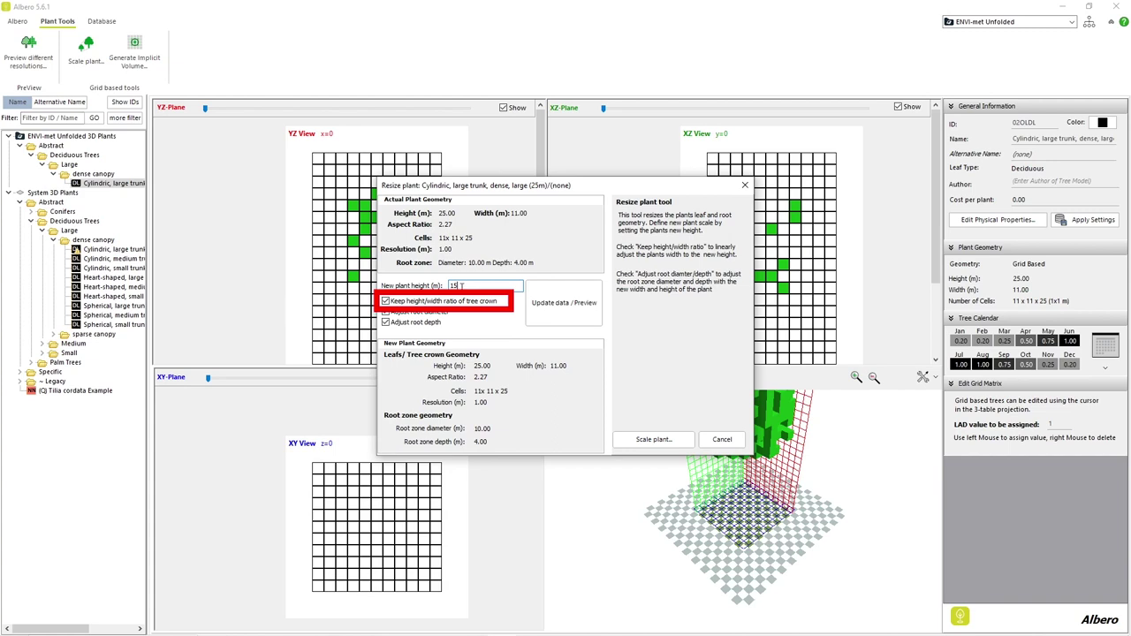
click(385, 301)
click(386, 301)
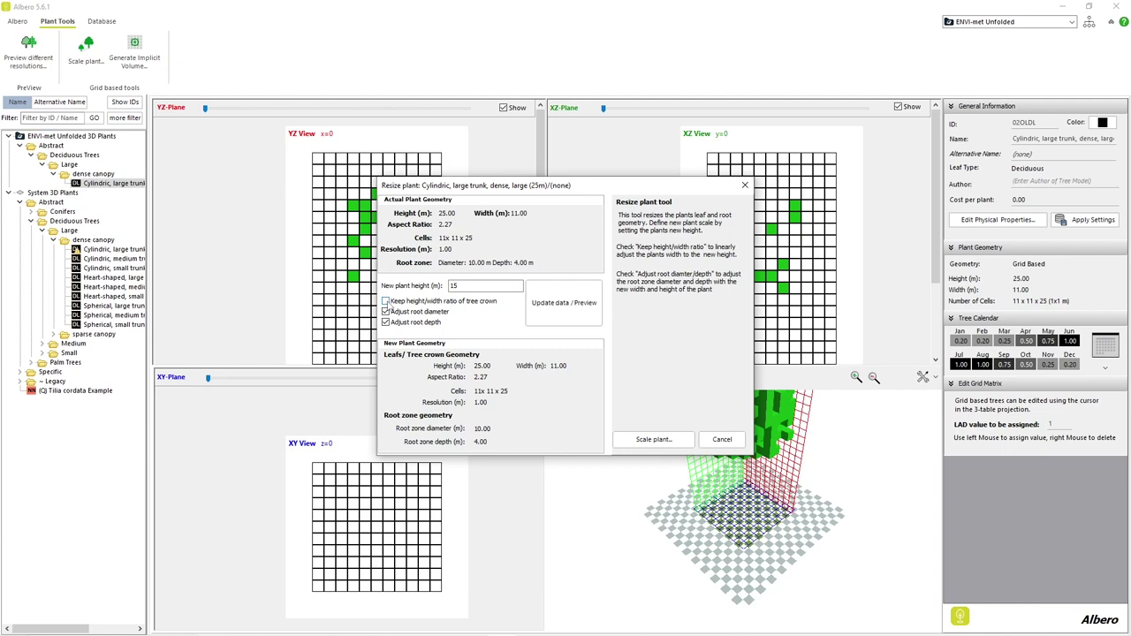
click(386, 301)
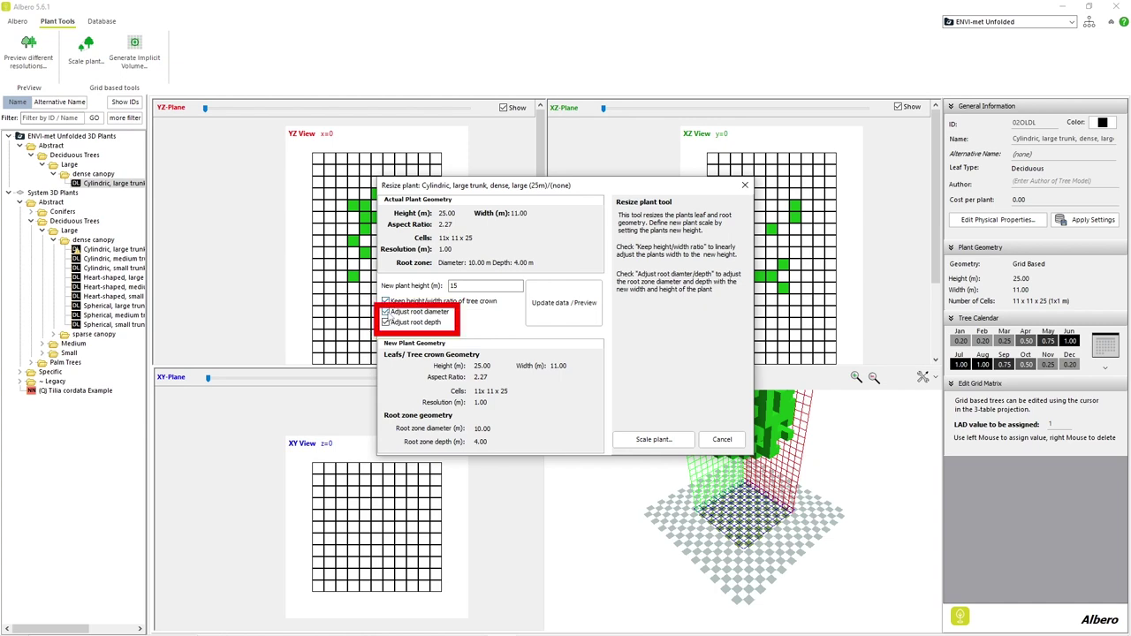
click(385, 323)
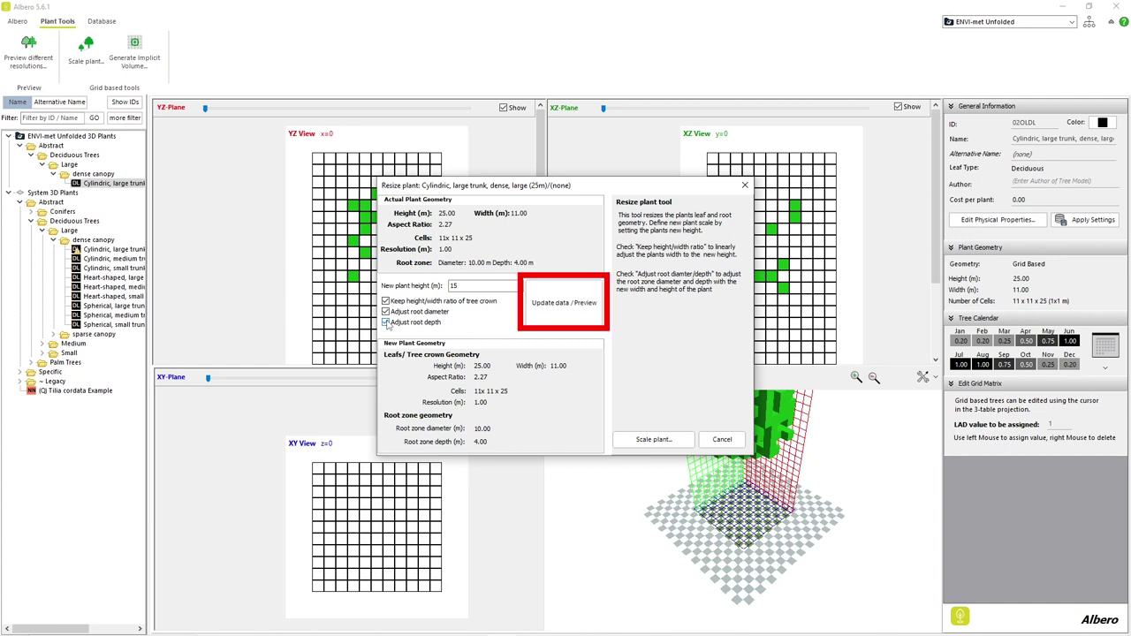
Step: Preview and apply the rescale, giving a 15 m tall, 7 m wide tree
click(534, 318)
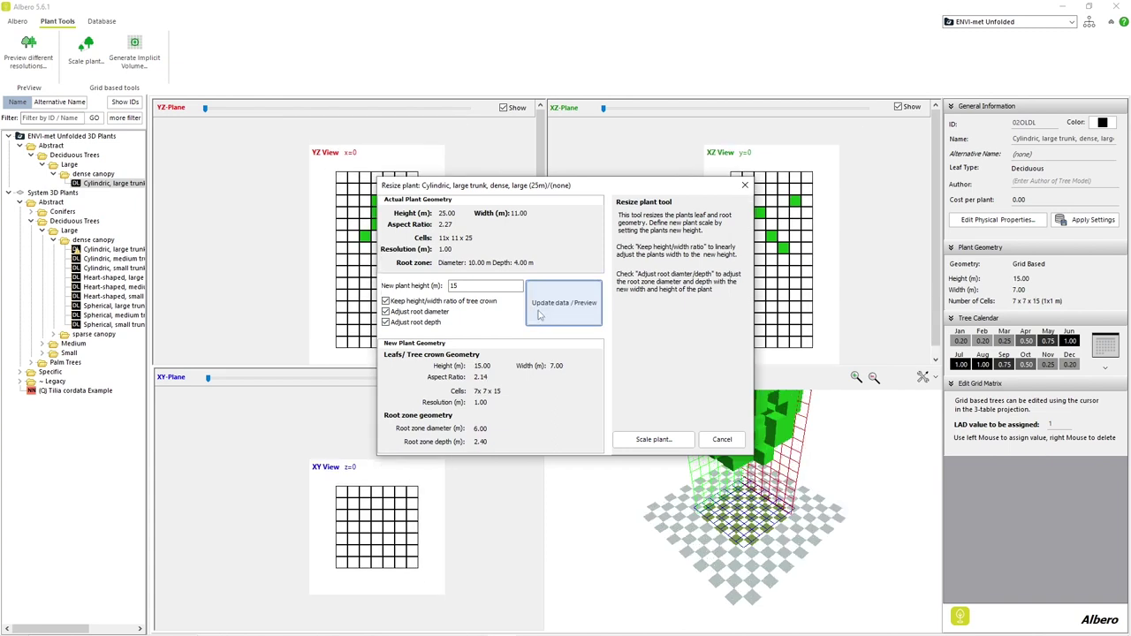
drag(585, 189, 471, 195)
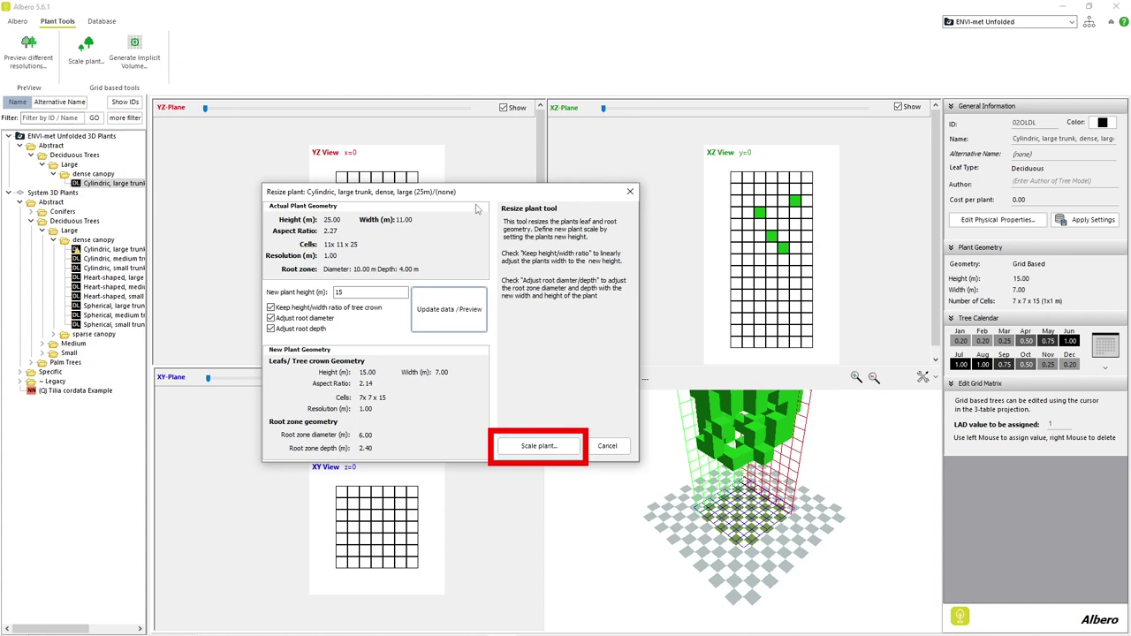
click(535, 445)
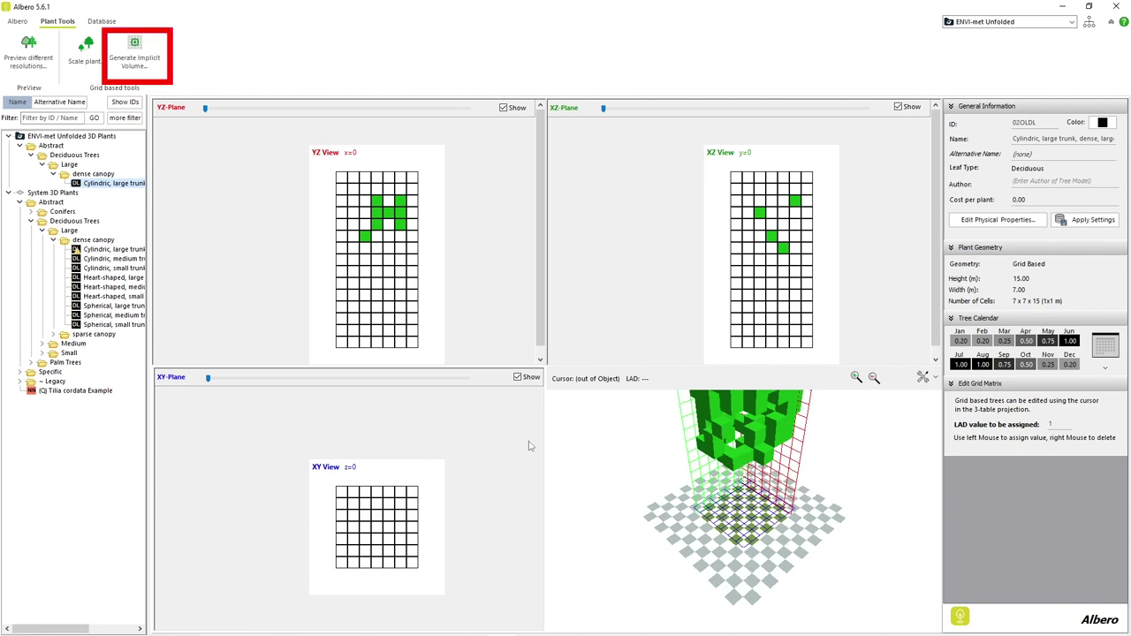
scroll(738, 484, down, 2)
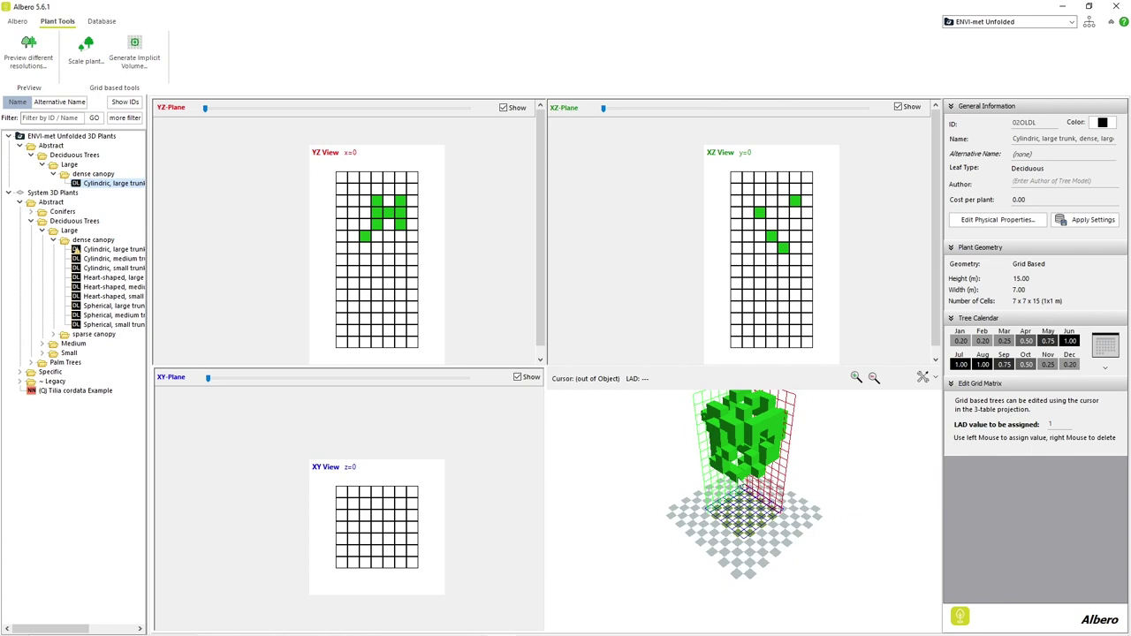
scroll(737, 481, down, 1)
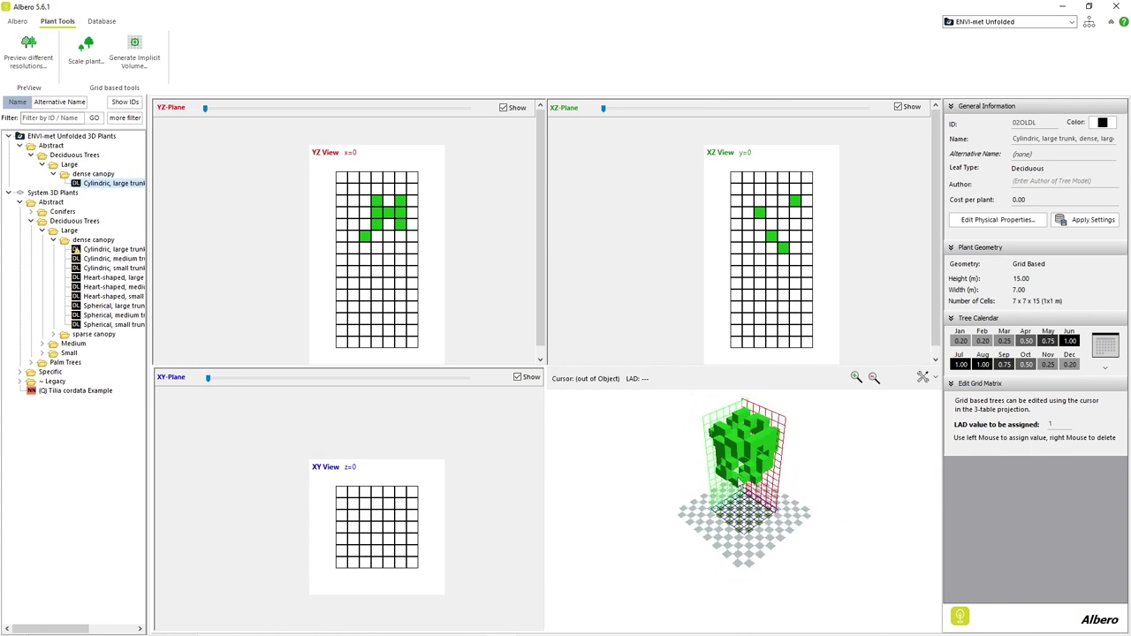
click(154, 71)
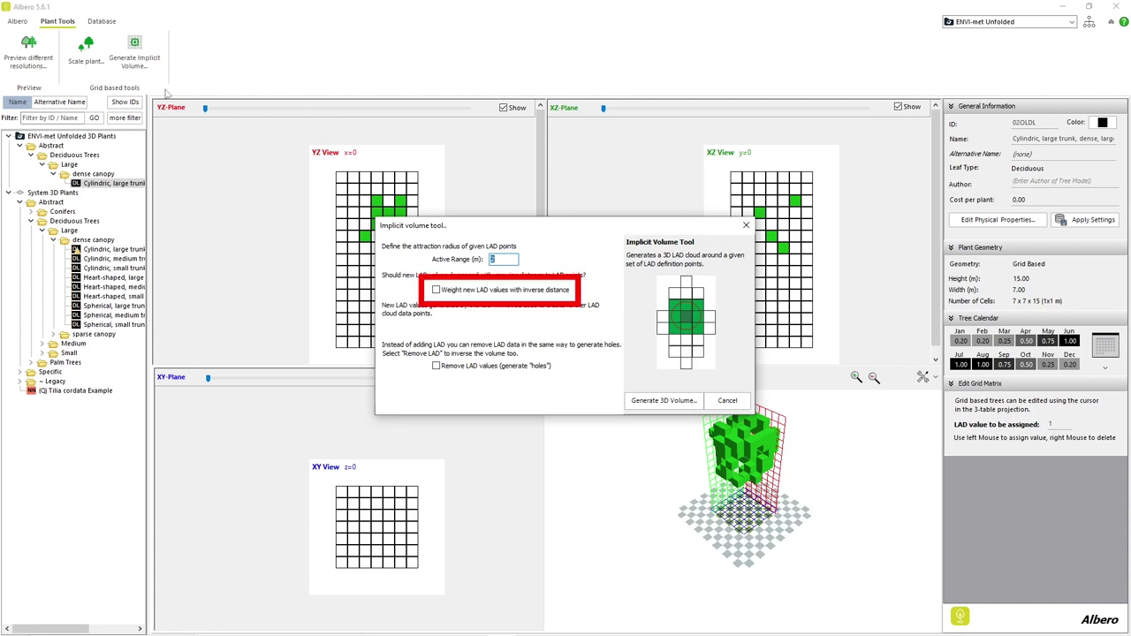
click(445, 294)
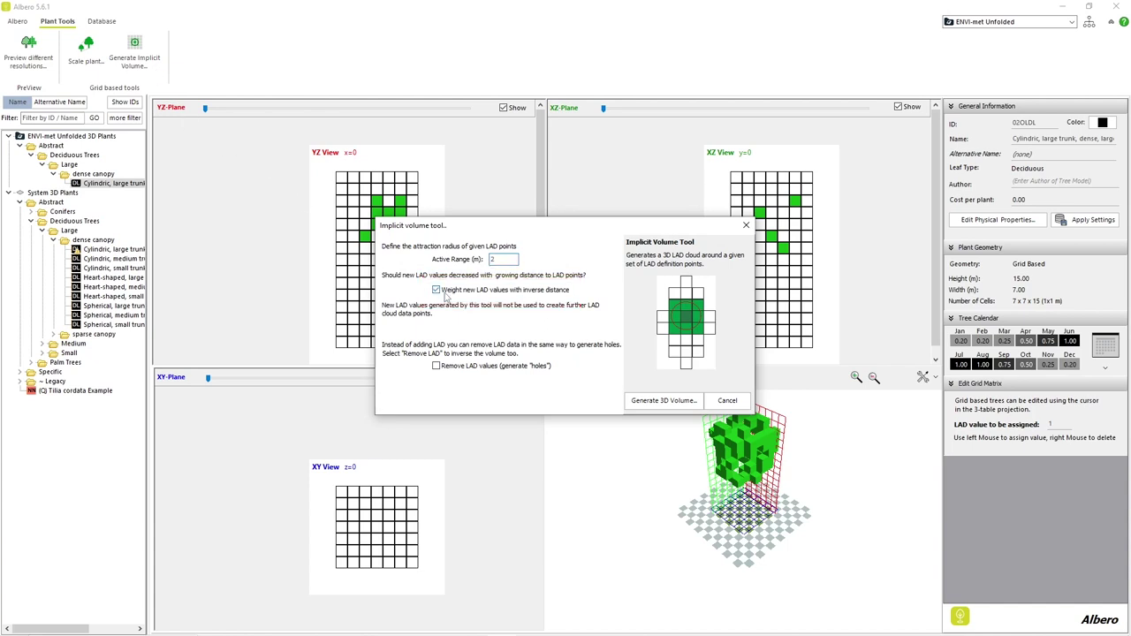
click(446, 296)
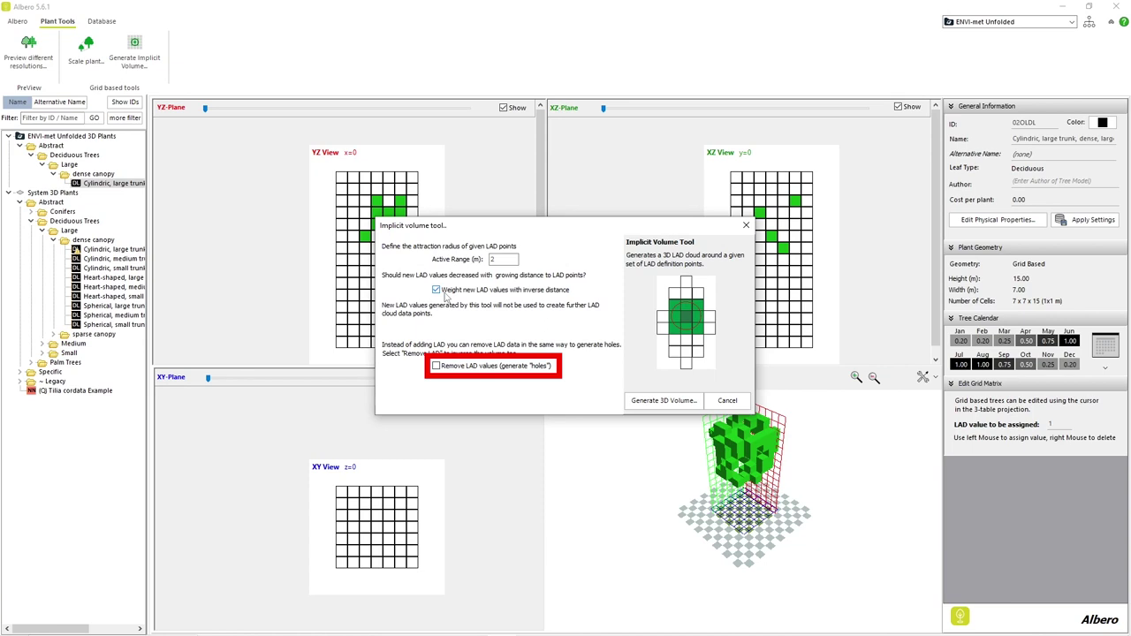
click(445, 371)
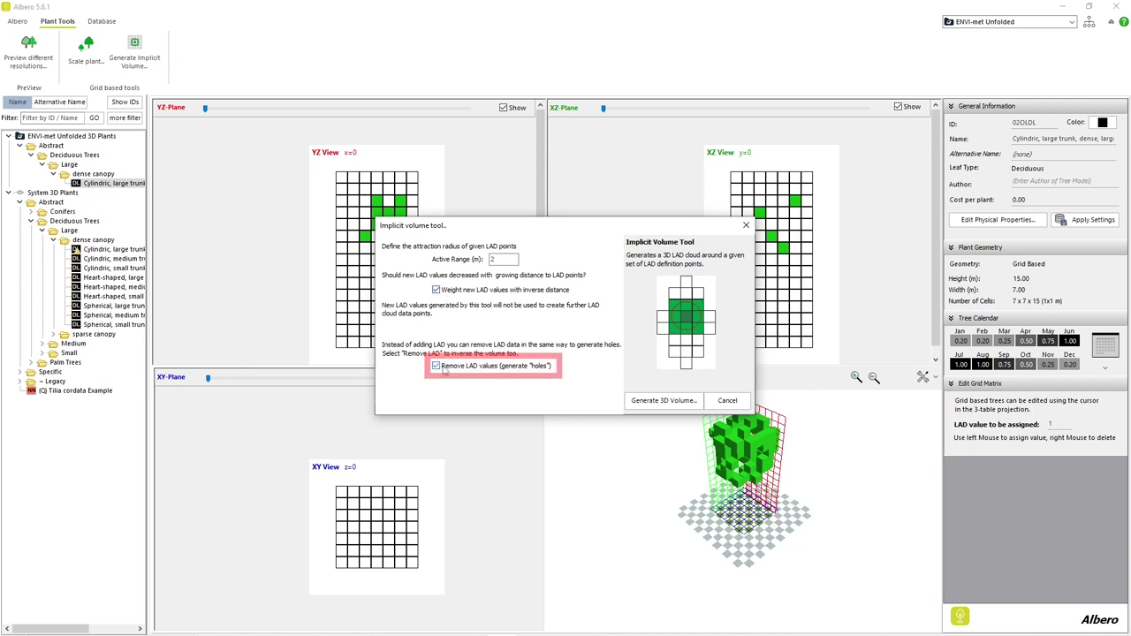
click(725, 404)
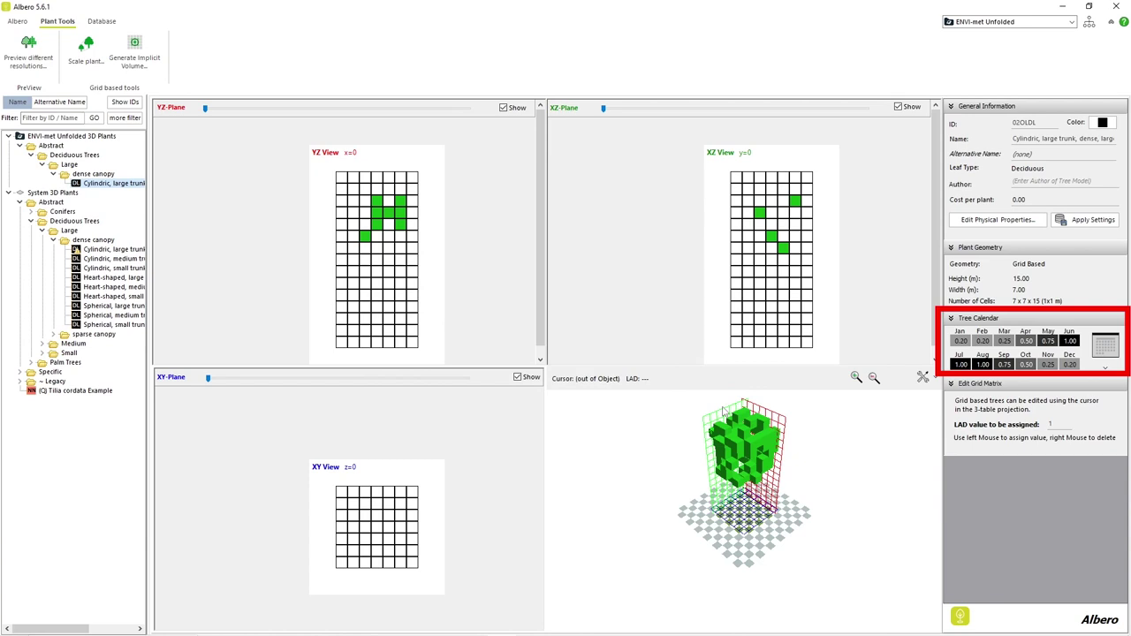
Step: Open the Tree Calendar dropdown menu from its icon button
click(1104, 349)
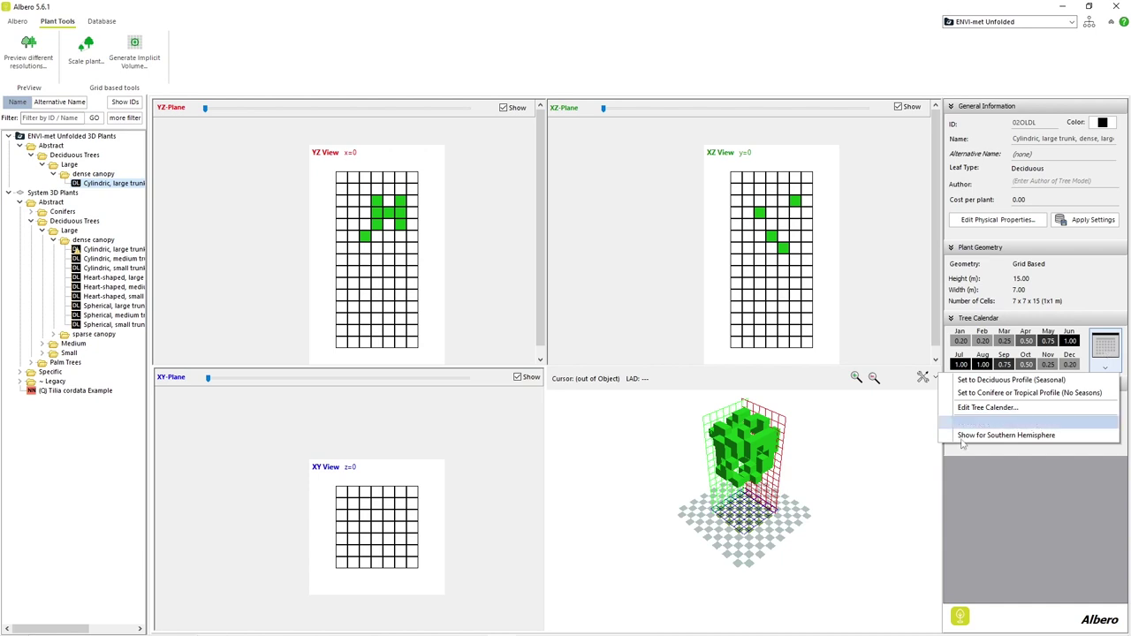
click(758, 520)
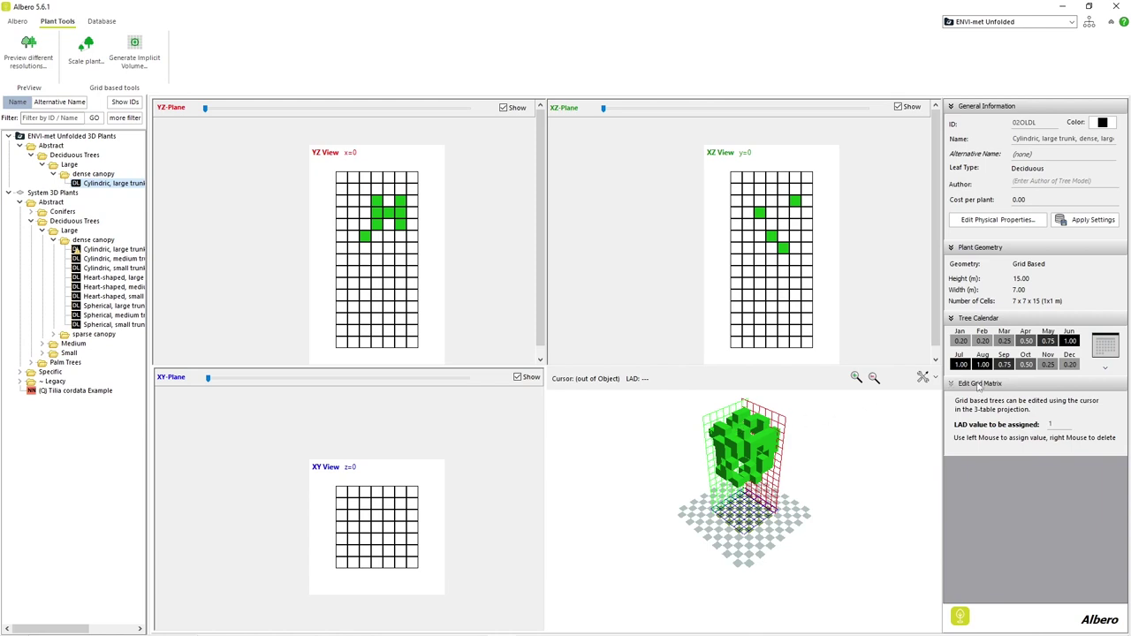
click(1103, 349)
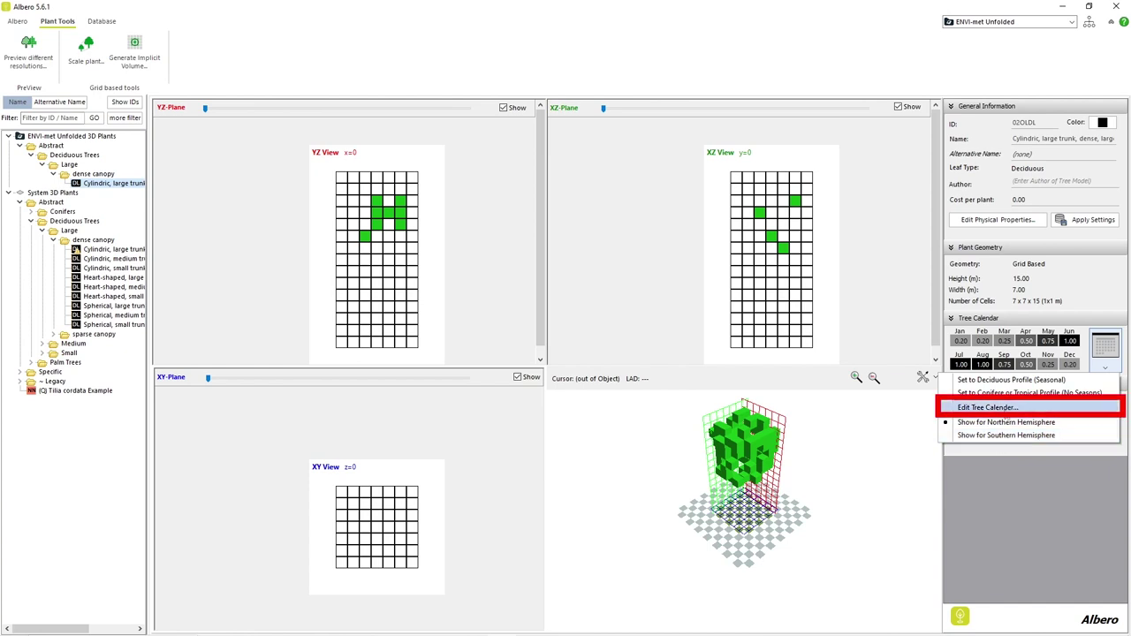
Step: Choose Edit Tree Calender... to view each month's seasonal leaf factor
click(988, 407)
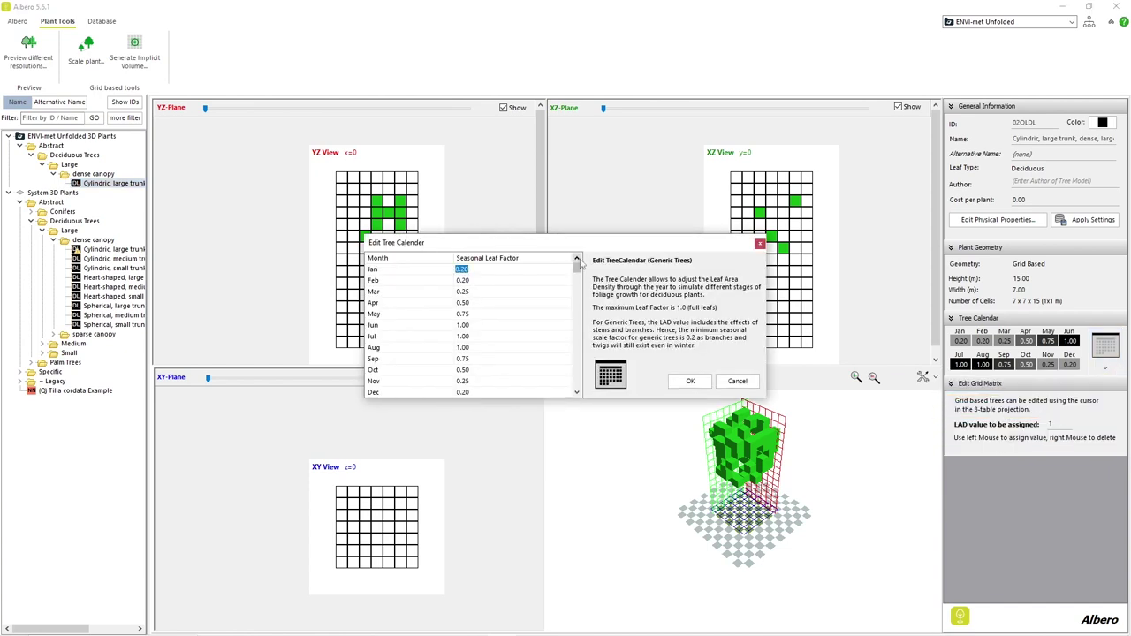